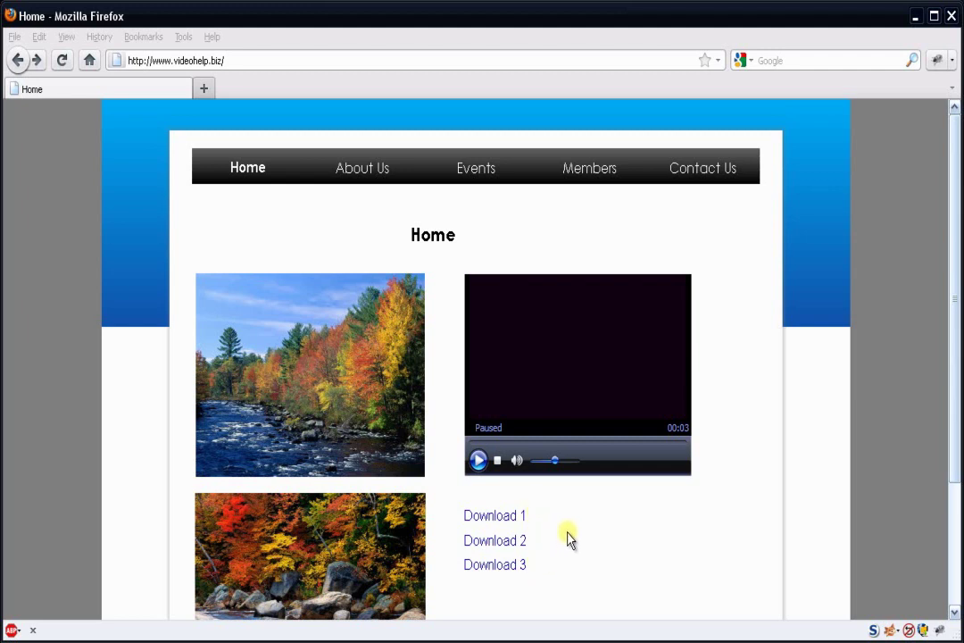
Copy the Download 1 link's web address from the published Home page in Firefox
{"action": "left_click_drag", "start_coordinate": [954, 469], "coordinate": [954, 592]}
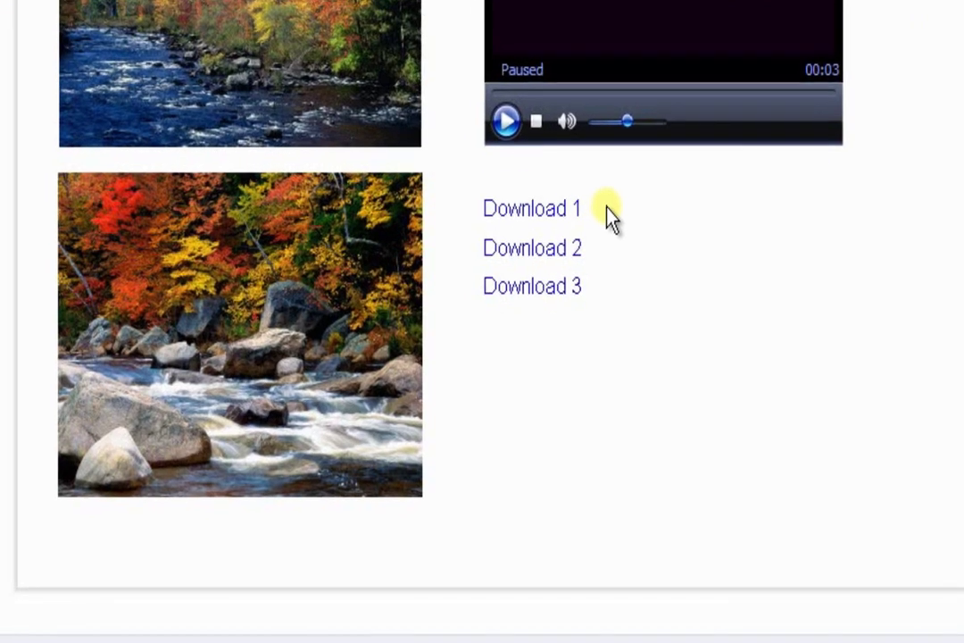
{"action": "right_click", "coordinate": [519, 208]}
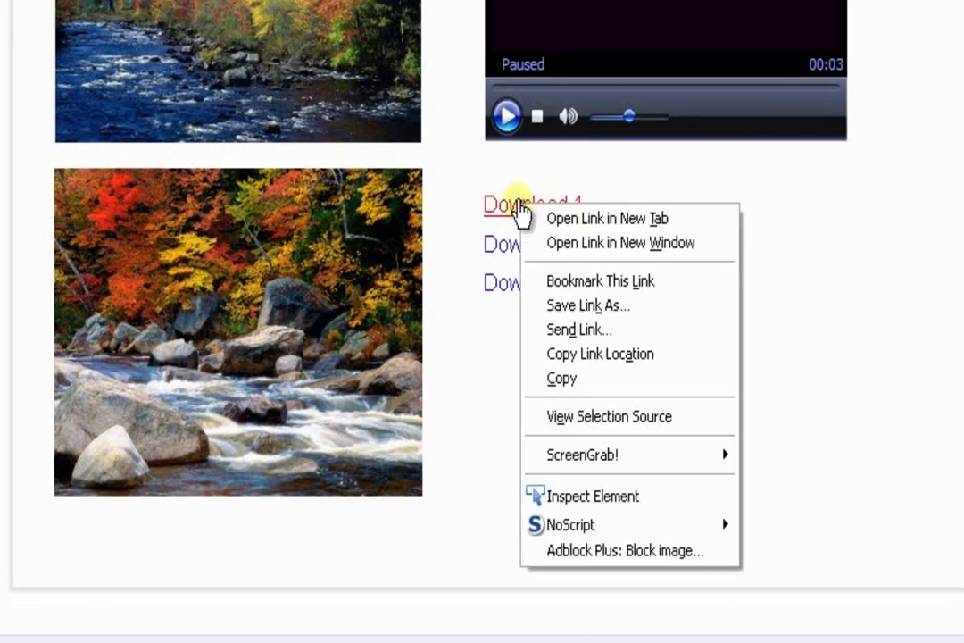
{"action": "left_click", "coordinate": [658, 357]}
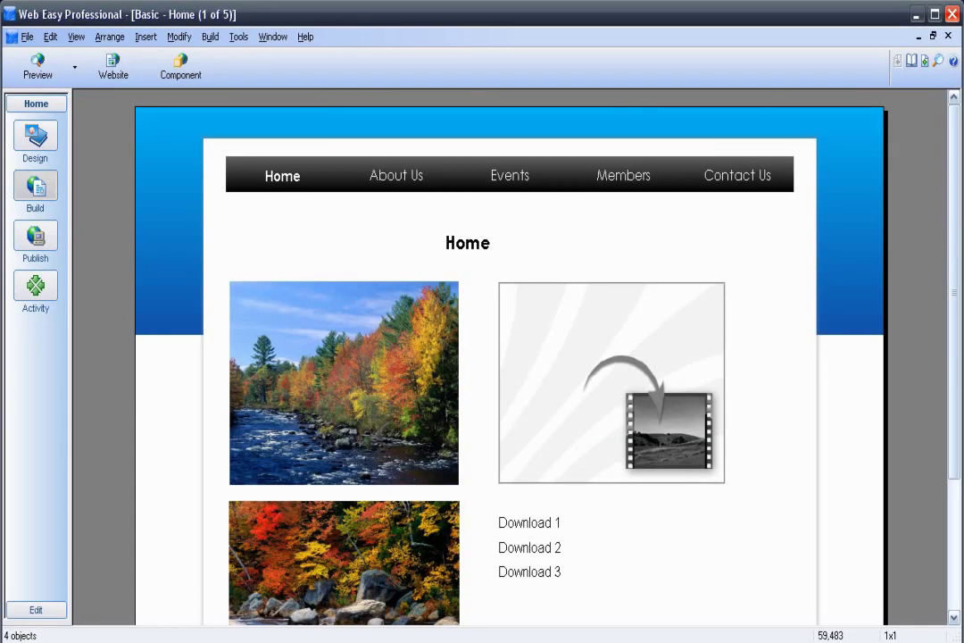
Select the Download 1 text box on the Home page and open its Link dialog
{"action": "scroll", "coordinate": [469, 286], "scroll_direction": "down", "scroll_amount": 1}
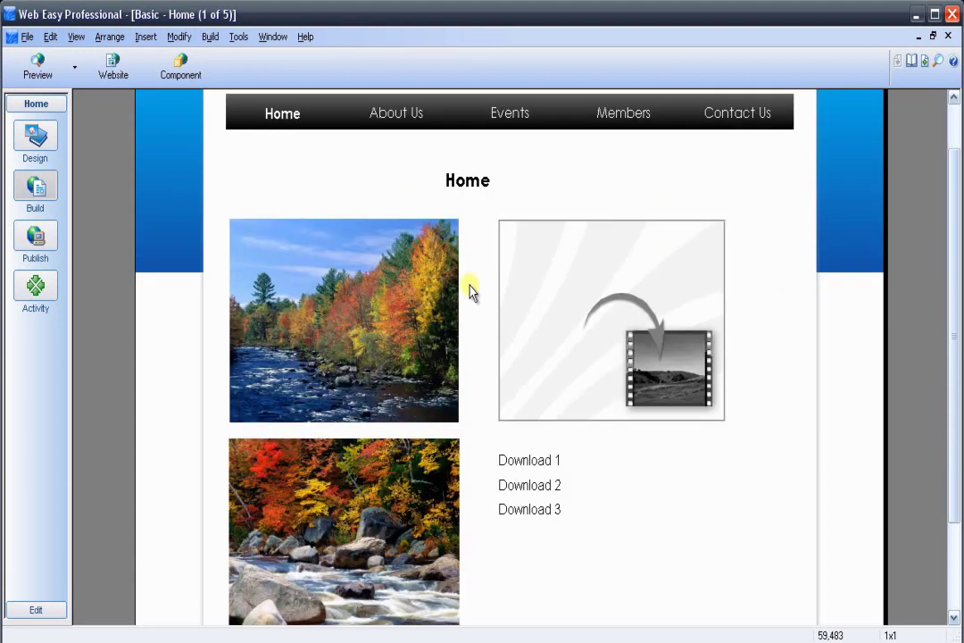
{"action": "scroll", "coordinate": [620, 409], "scroll_direction": "down", "scroll_amount": 1}
{"action": "scroll", "coordinate": [620, 409], "scroll_direction": "down", "scroll_amount": 1}
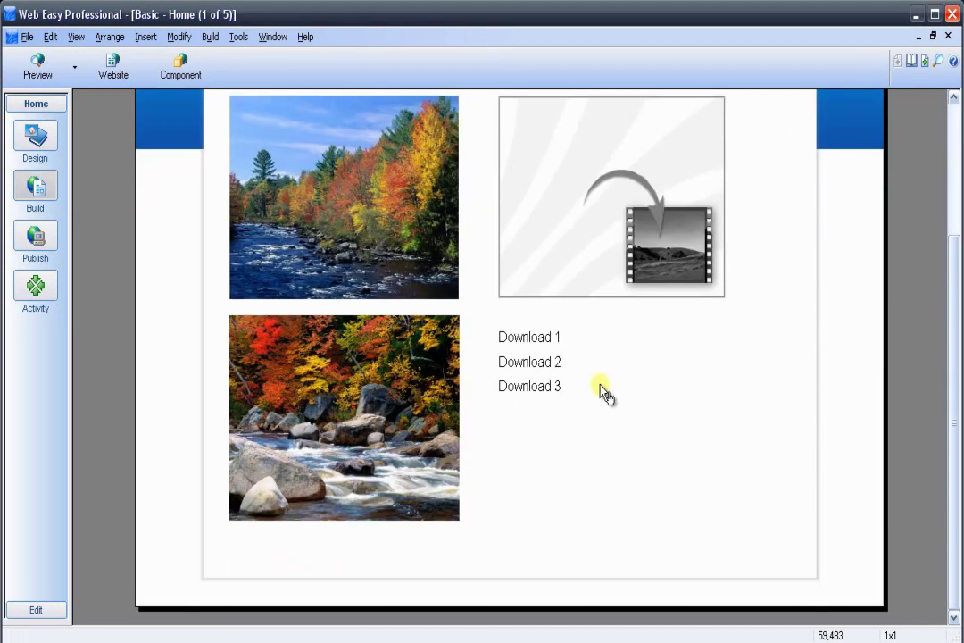
{"action": "left_click", "coordinate": [538, 343]}
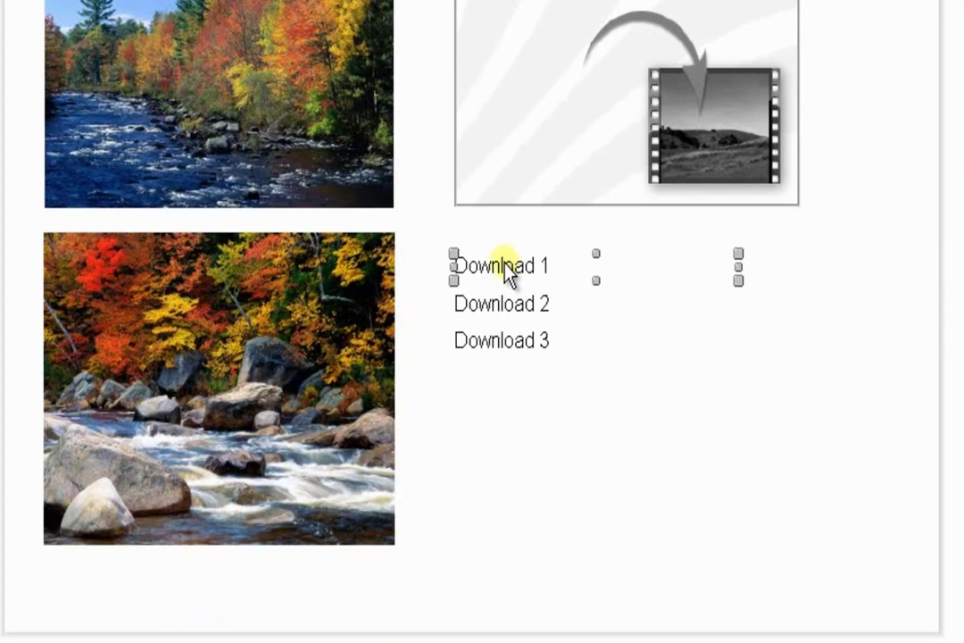
{"action": "right_click", "coordinate": [505, 266]}
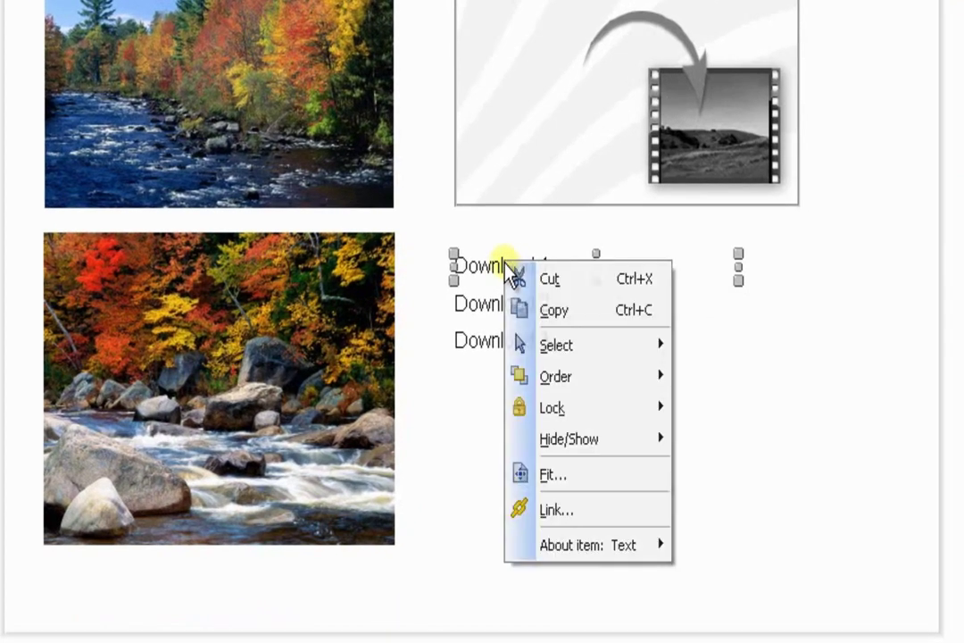
{"action": "left_click", "coordinate": [577, 509]}
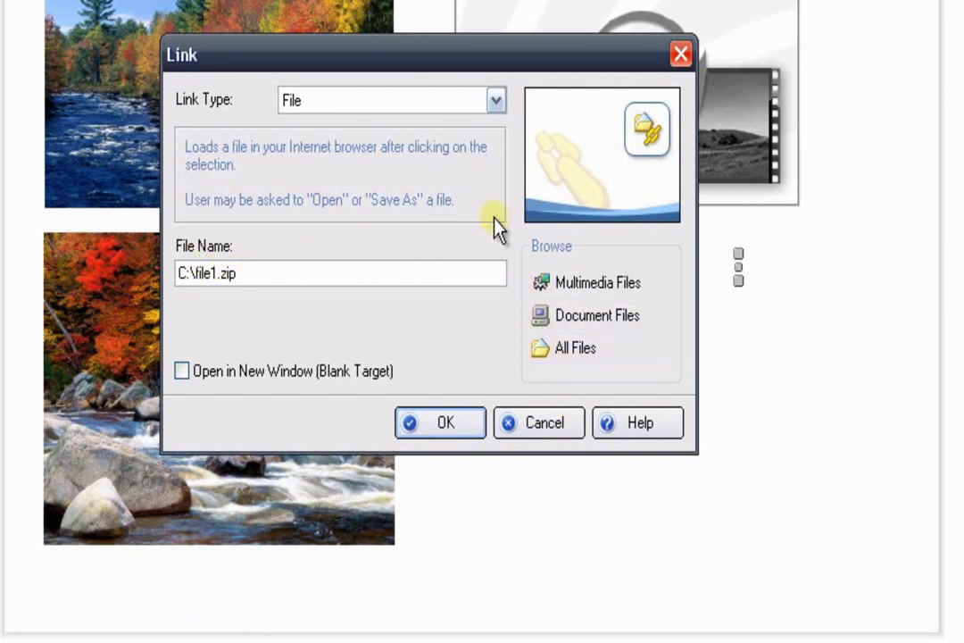
Set Download 1's link type to Internet Web Page with the pasted file1.zip web address
{"action": "left_click", "coordinate": [495, 100]}
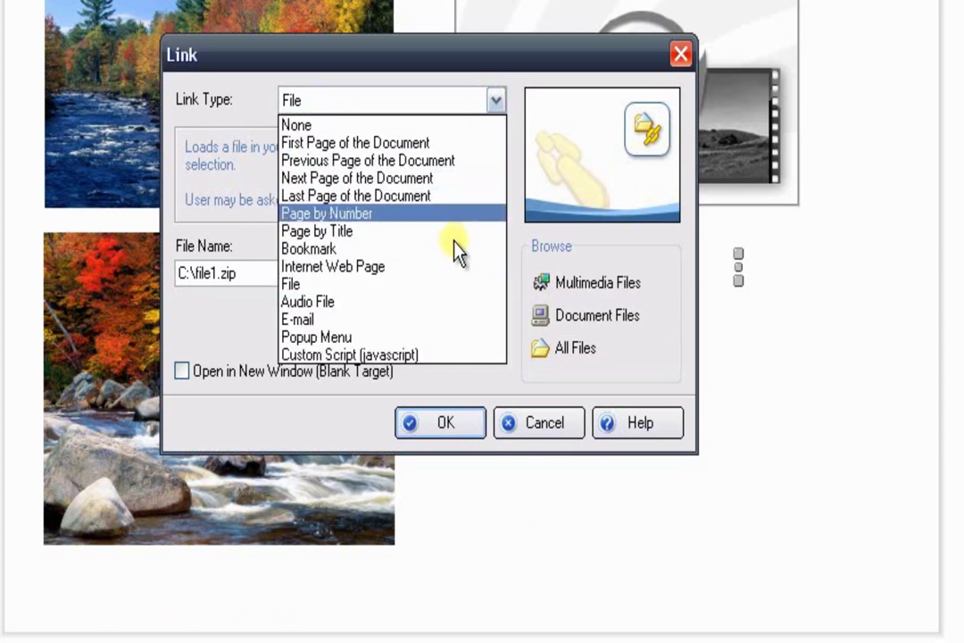
{"action": "left_click", "coordinate": [451, 267]}
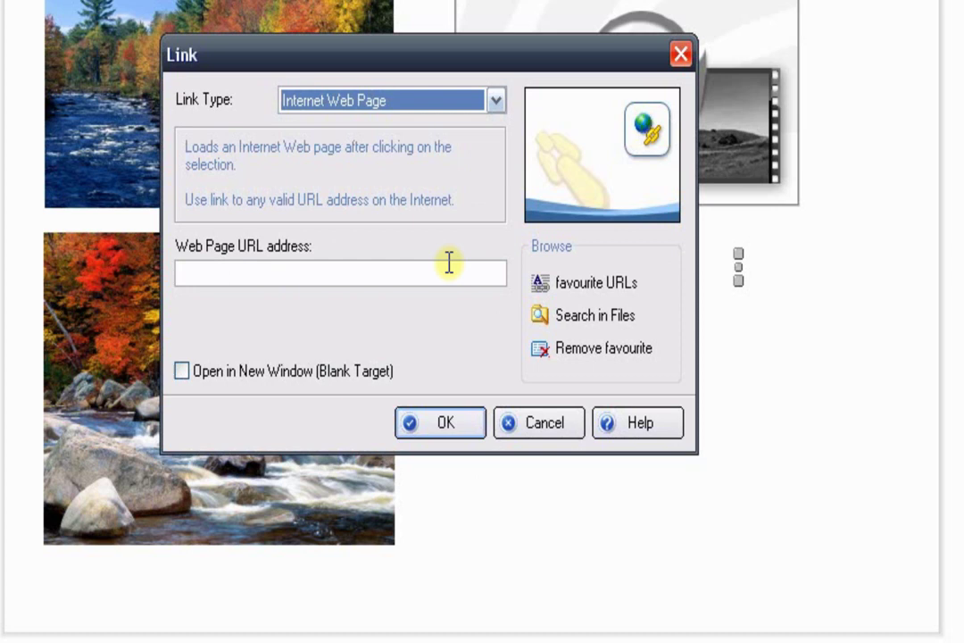
{"action": "left_click", "coordinate": [256, 275]}
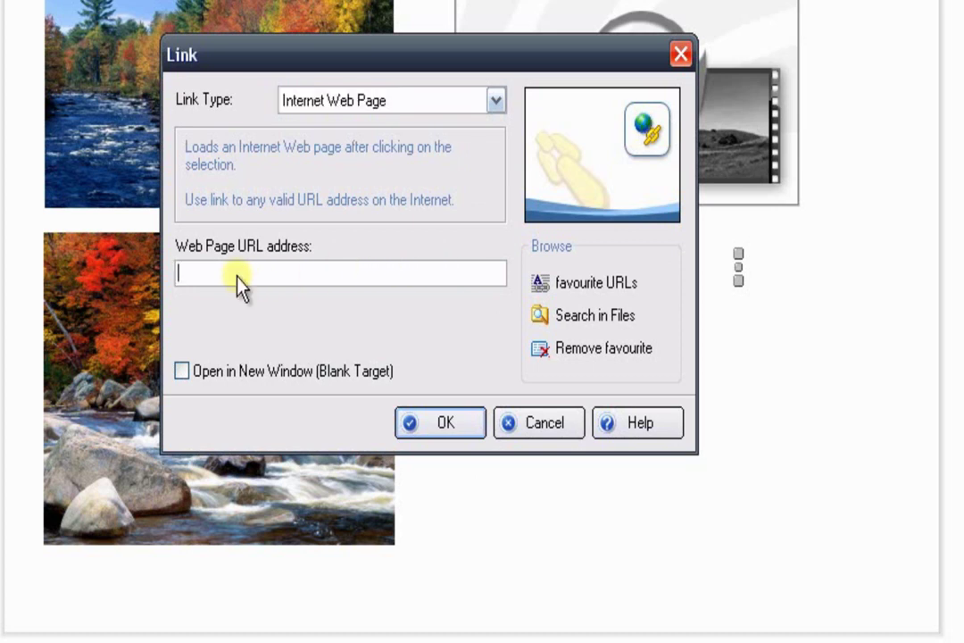
{"action": "right_click", "coordinate": [235, 274]}
{"action": "left_click", "coordinate": [273, 371]}
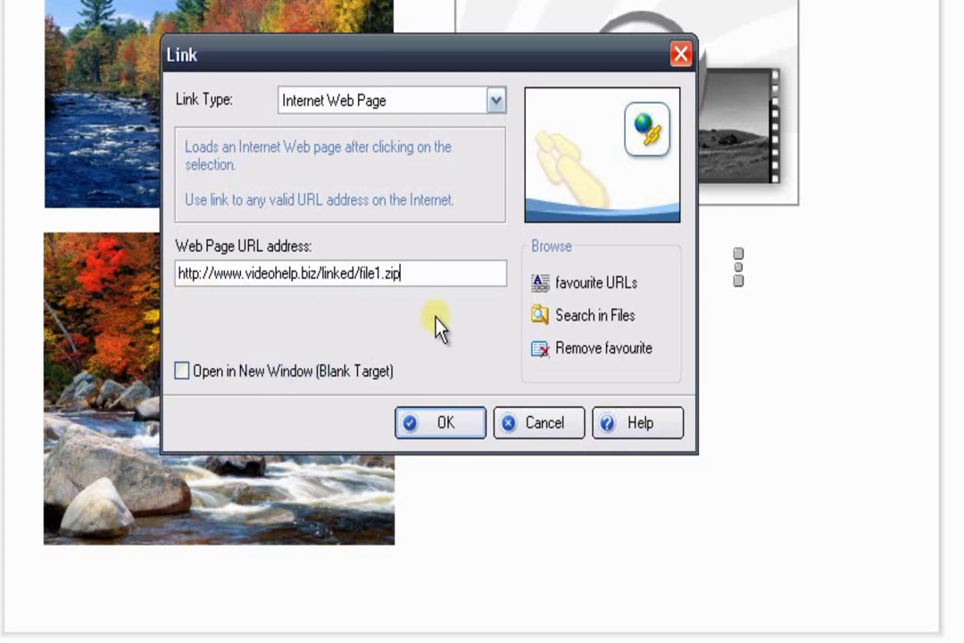
{"action": "left_click", "coordinate": [454, 425]}
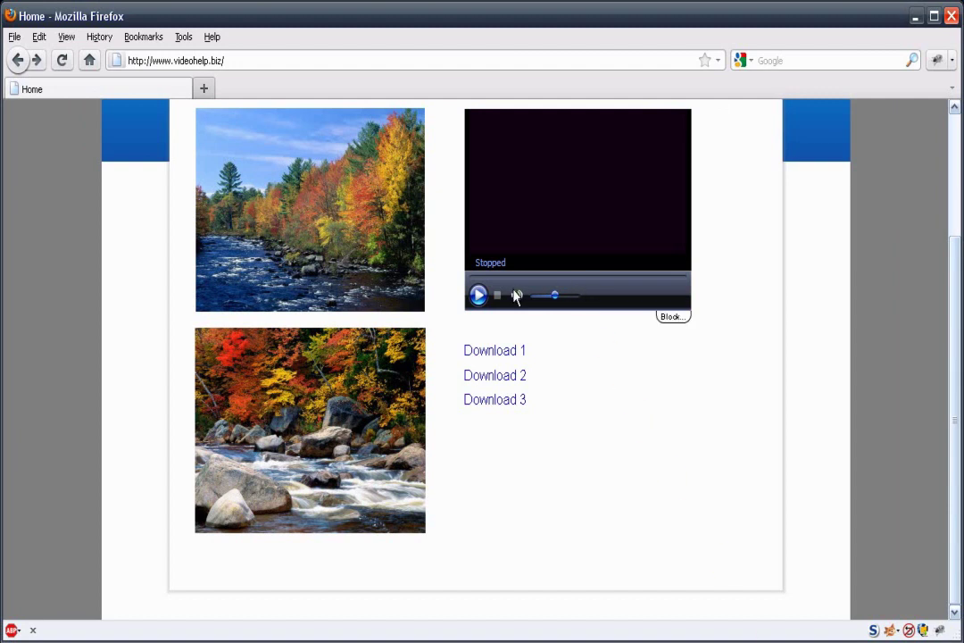
Play the sunset clip in the Home page's embedded Windows Media player
{"action": "left_click", "coordinate": [479, 296]}
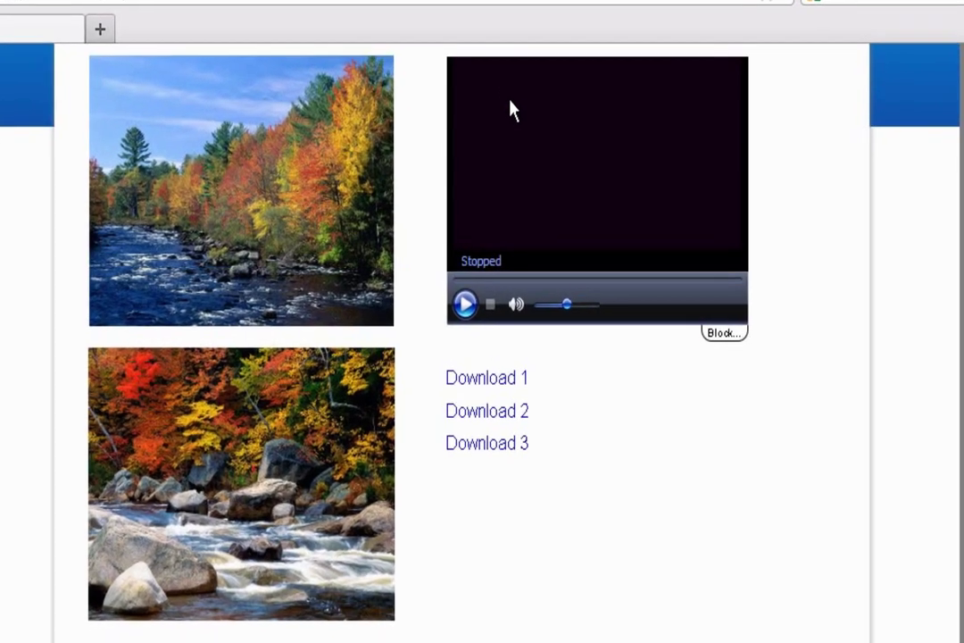
Copy the video's Location address from its Properties dialog, then close the dialog
{"action": "right_click", "coordinate": [501, 88]}
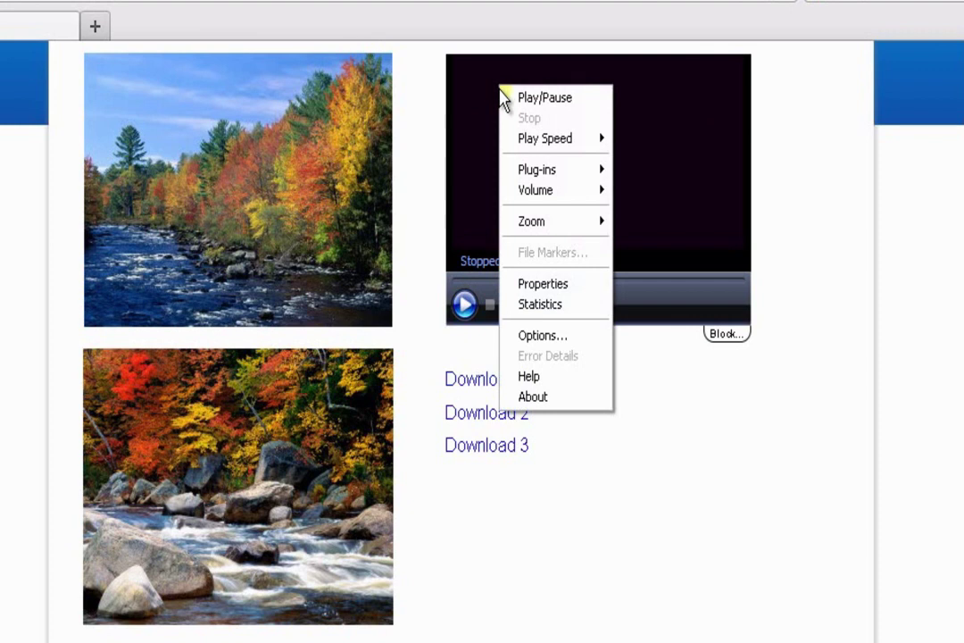
{"action": "left_click", "coordinate": [549, 283]}
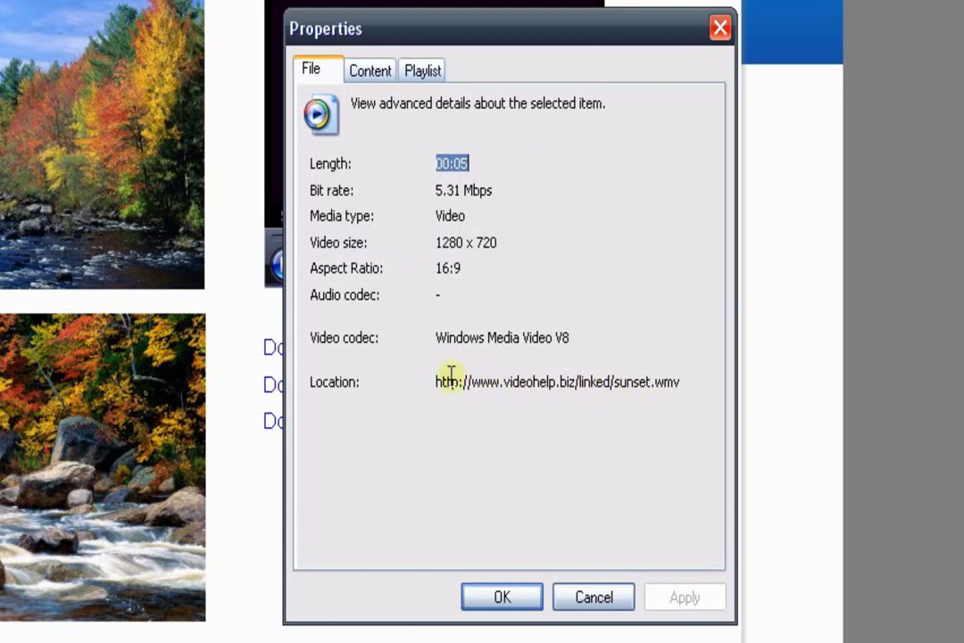
{"action": "left_click_drag", "start_coordinate": [433, 383], "coordinate": [681, 394]}
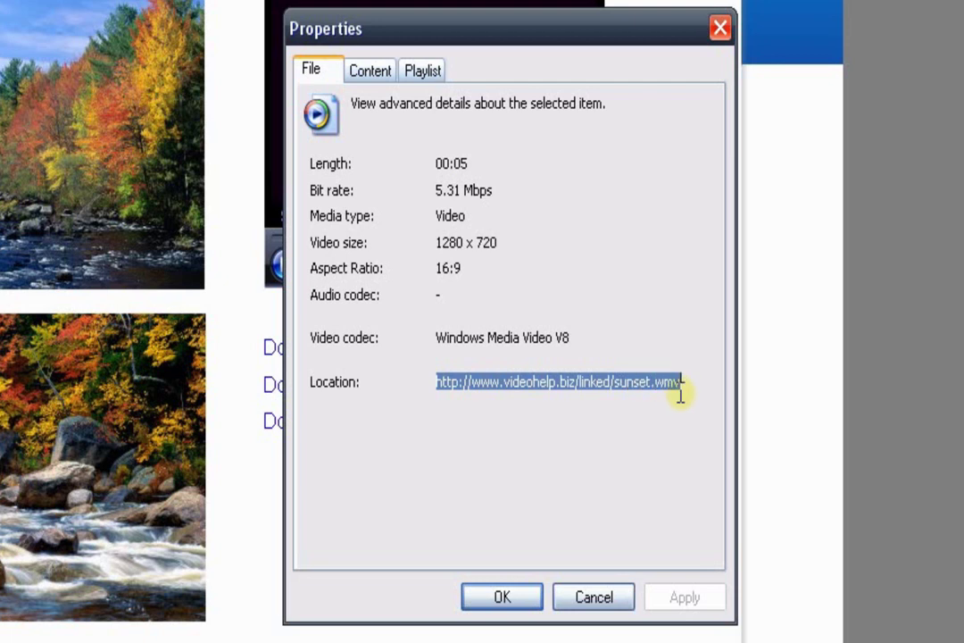
{"action": "right_click", "coordinate": [532, 383]}
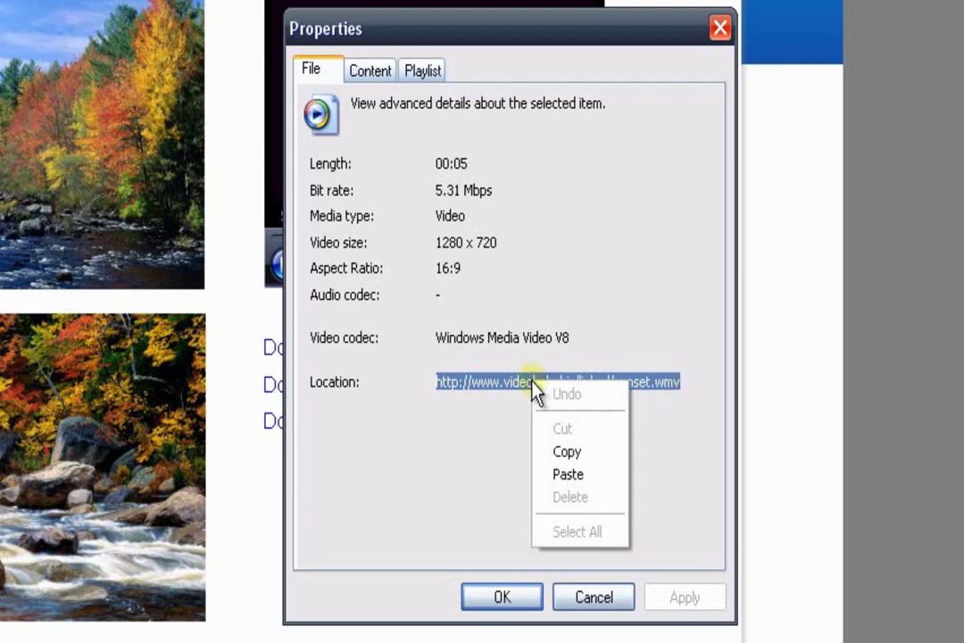
{"action": "left_click", "coordinate": [588, 458]}
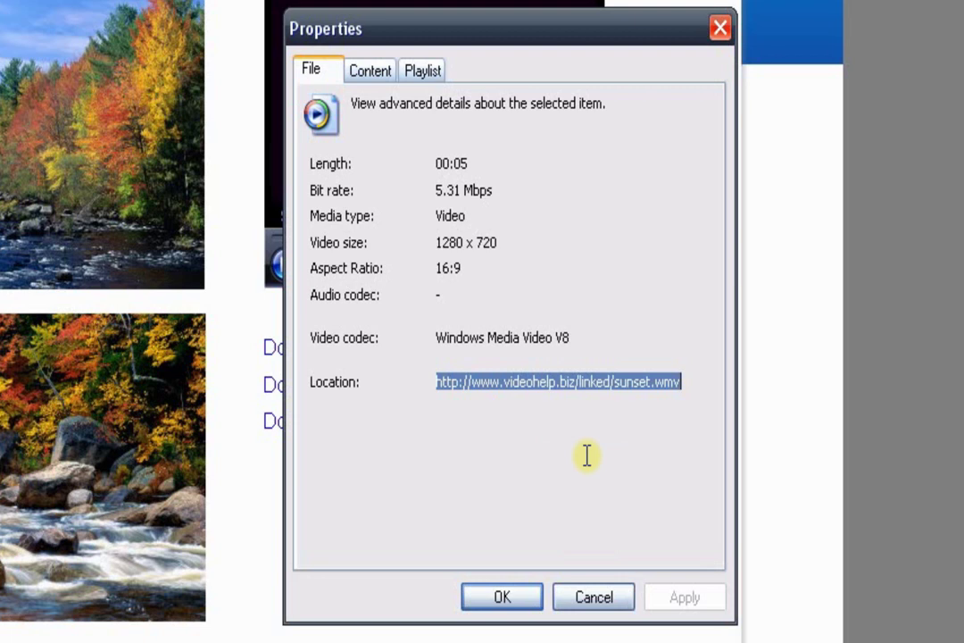
{"action": "left_click", "coordinate": [502, 598]}
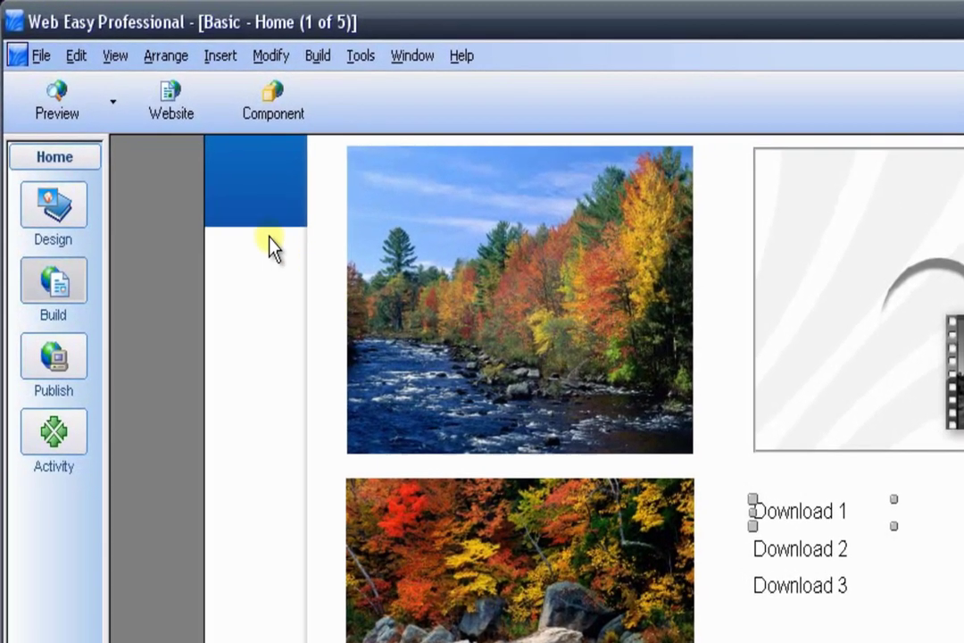
Show the Inspector panel from the View menu
{"action": "left_click", "coordinate": [115, 56]}
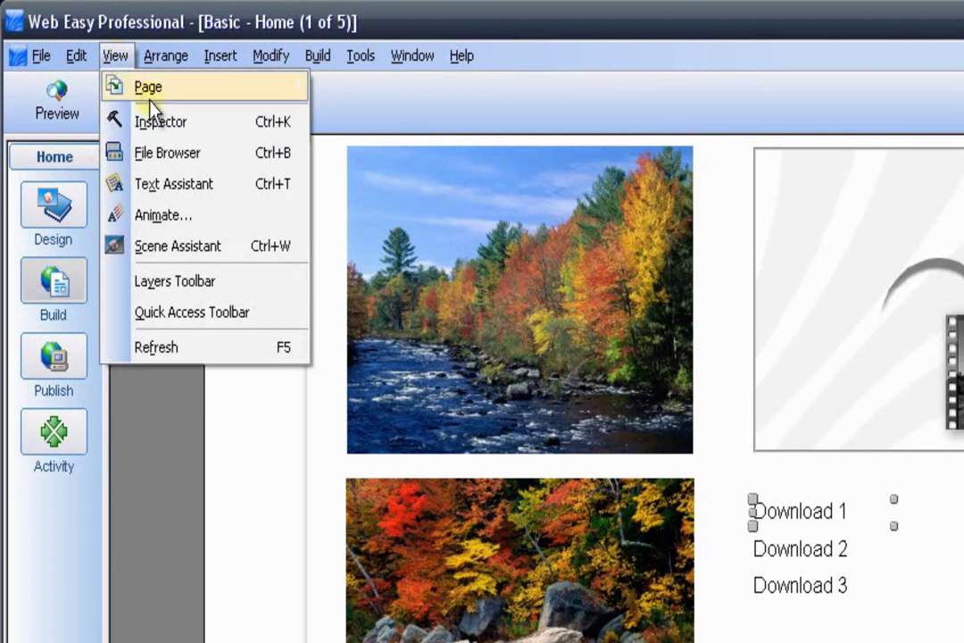
{"action": "left_click", "coordinate": [198, 129]}
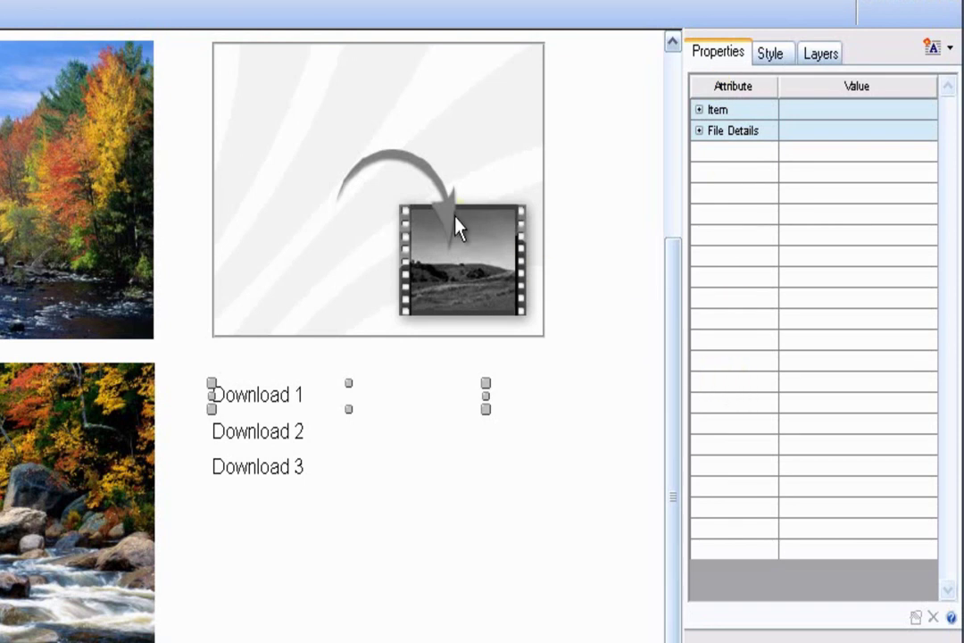
Select the video placeholder and open its Link dialog through the Item group's Link property
{"action": "left_click", "coordinate": [390, 188]}
{"action": "left_click", "coordinate": [366, 185]}
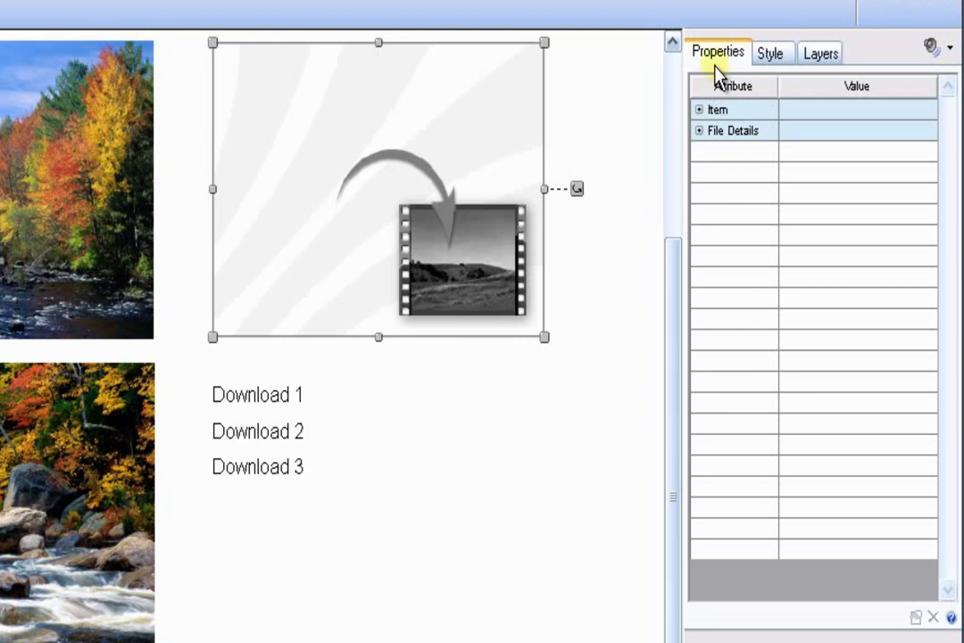
{"action": "left_click", "coordinate": [715, 108]}
{"action": "left_click", "coordinate": [699, 110]}
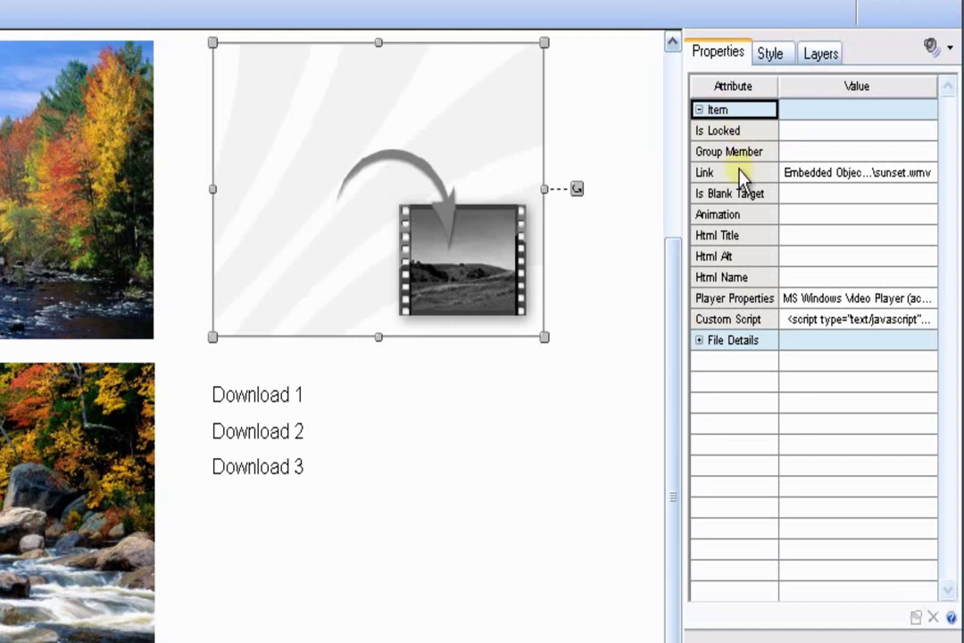
{"action": "left_click", "coordinate": [705, 173]}
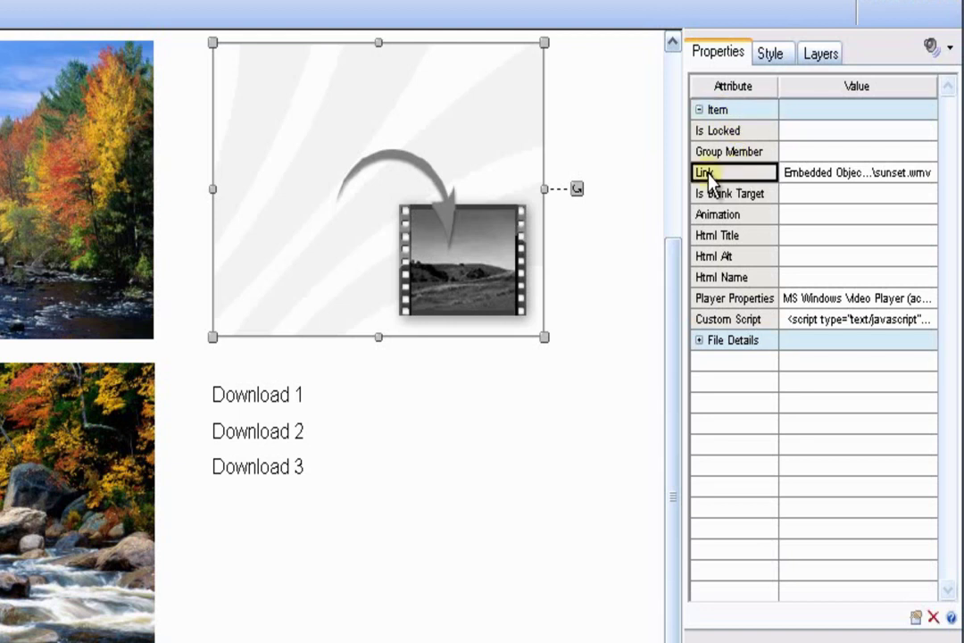
{"action": "left_click", "coordinate": [814, 179]}
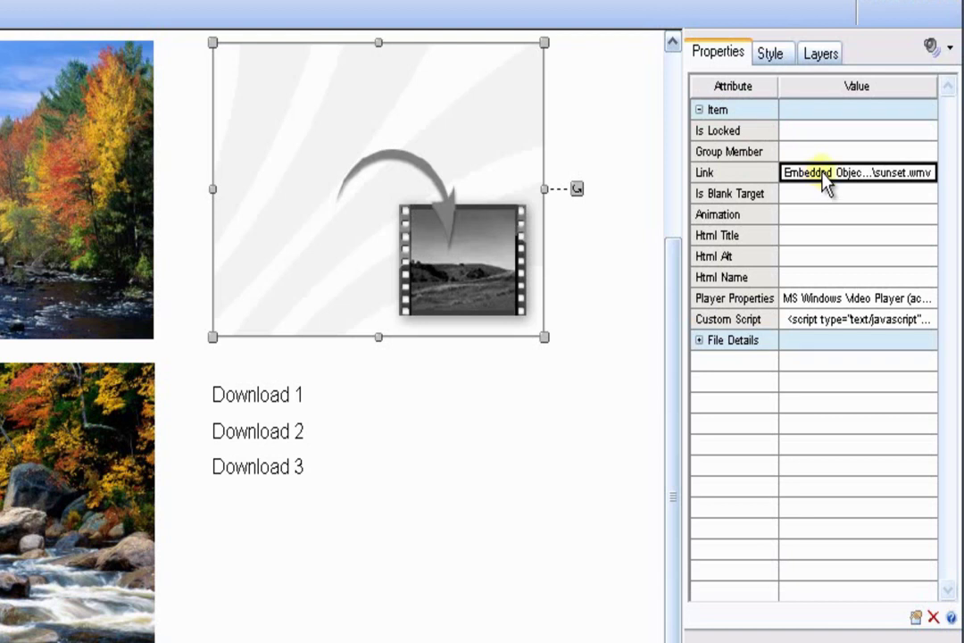
{"action": "double_click", "coordinate": [848, 171]}
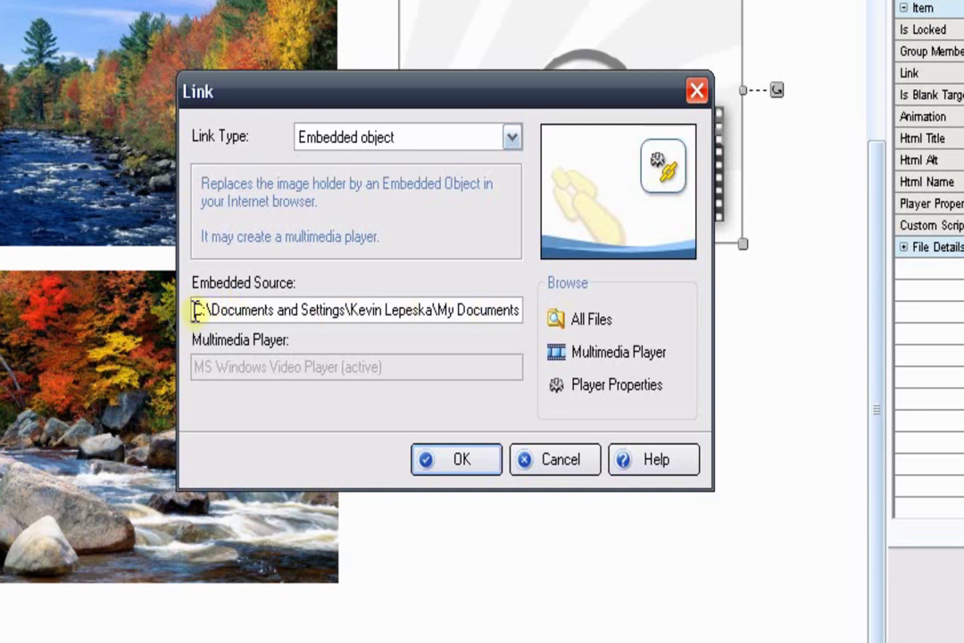
{"action": "left_click_drag", "start_coordinate": [197, 313], "coordinate": [553, 330]}
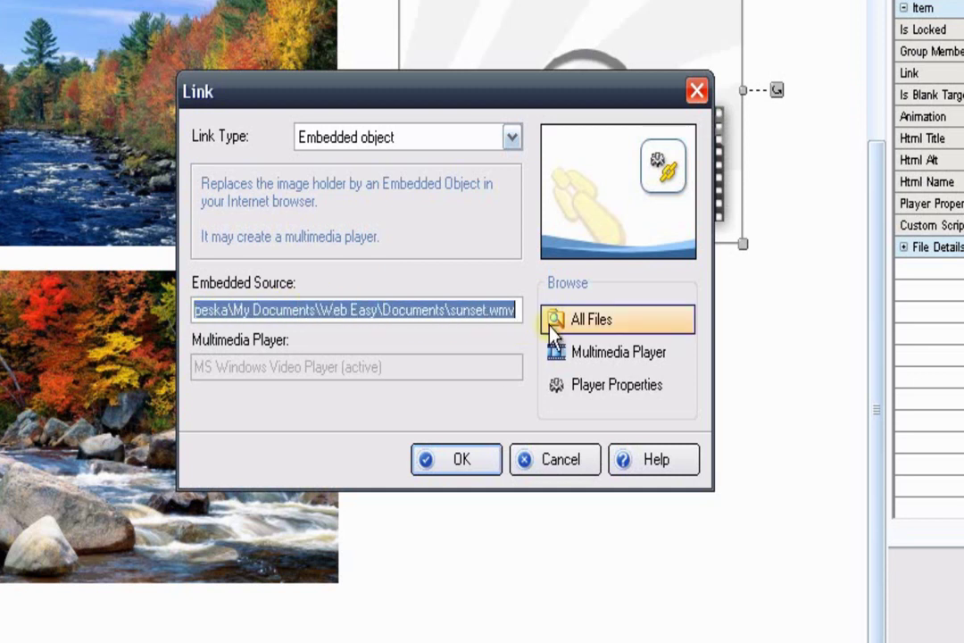
{"action": "key", "text": "Delete"}
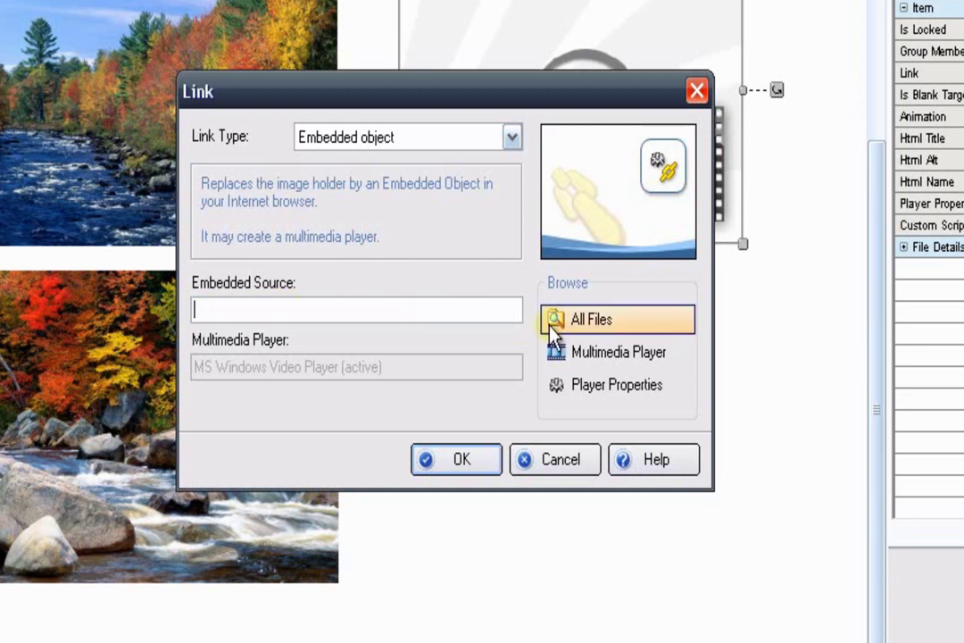
{"action": "right_click", "coordinate": [217, 309]}
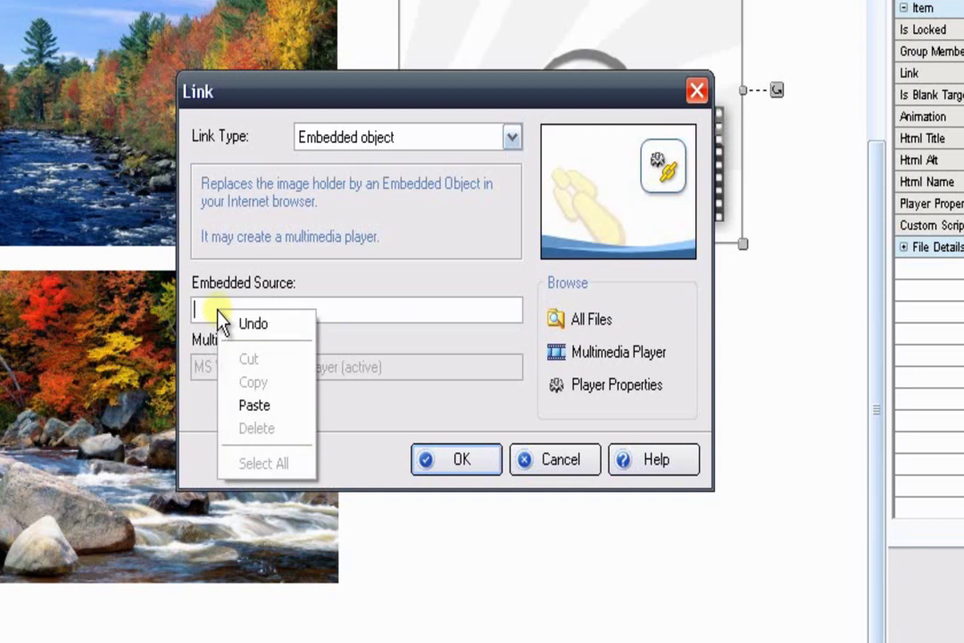
{"action": "left_click", "coordinate": [256, 407]}
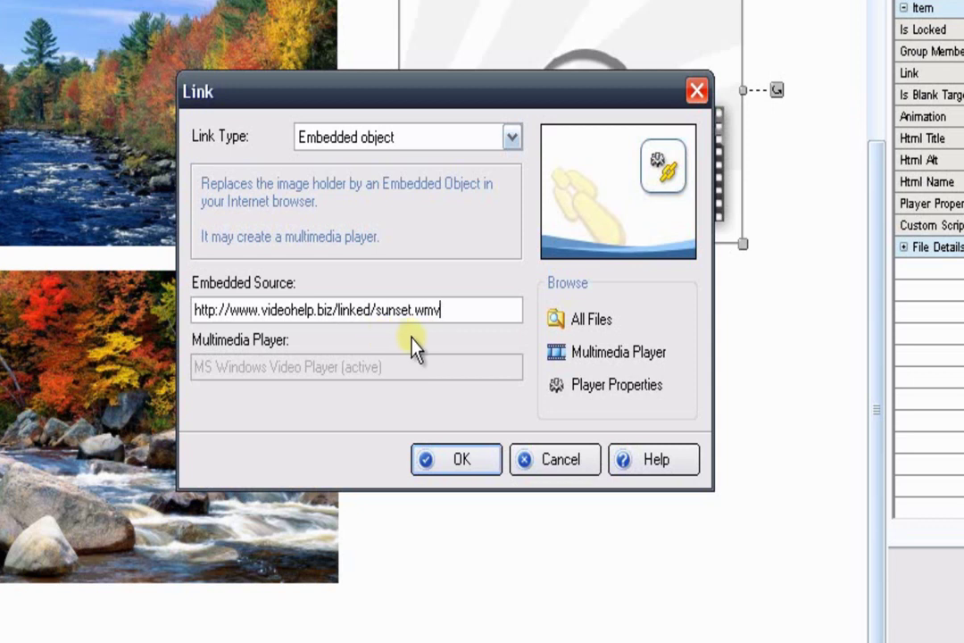
{"action": "left_click", "coordinate": [451, 461]}
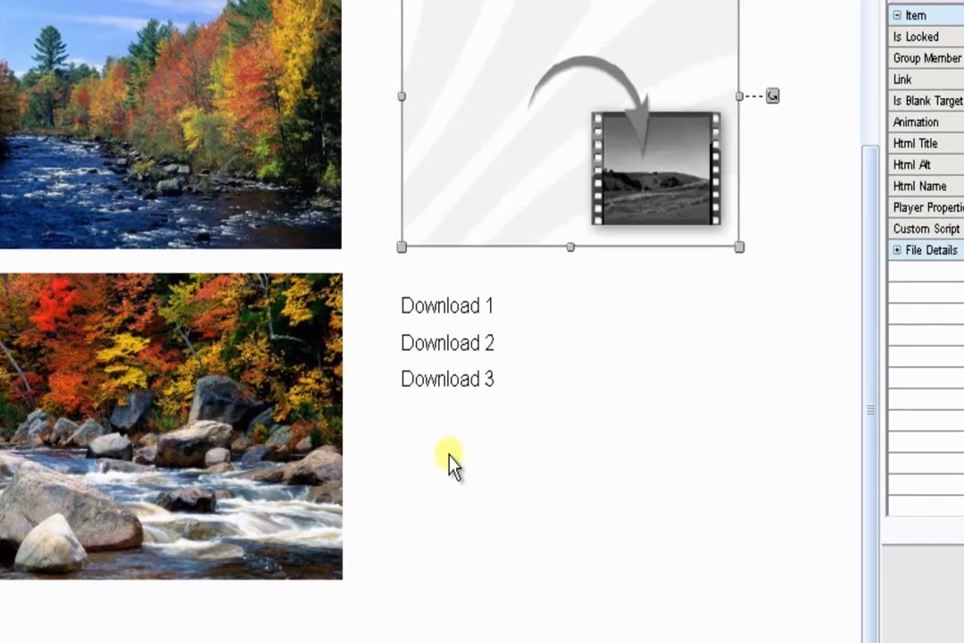